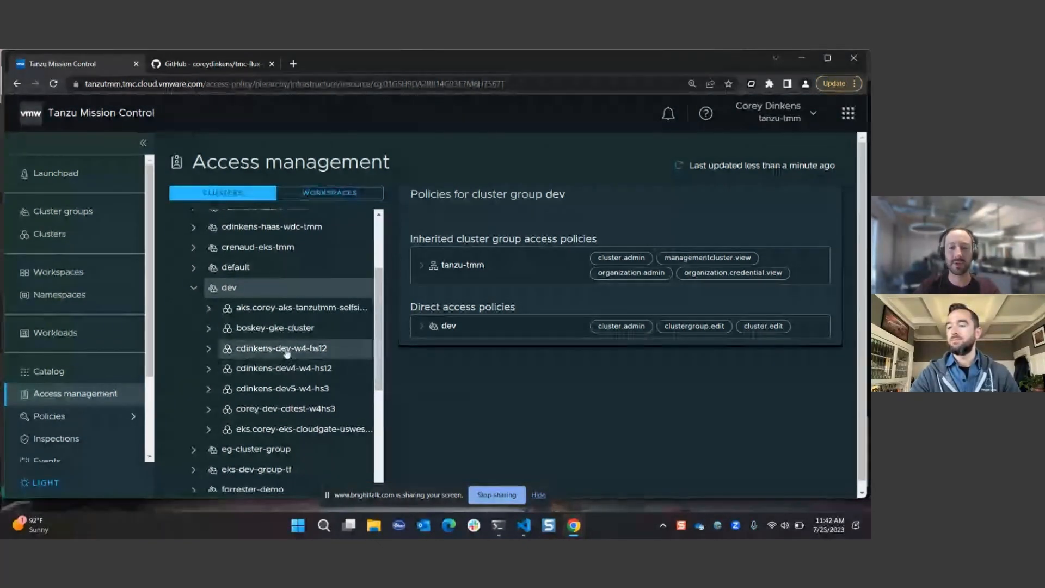
Step: Examine the inherited tanzu-tmm access policies and the direct access policies of the dev cluster group, including their roles and identities
click(434, 267)
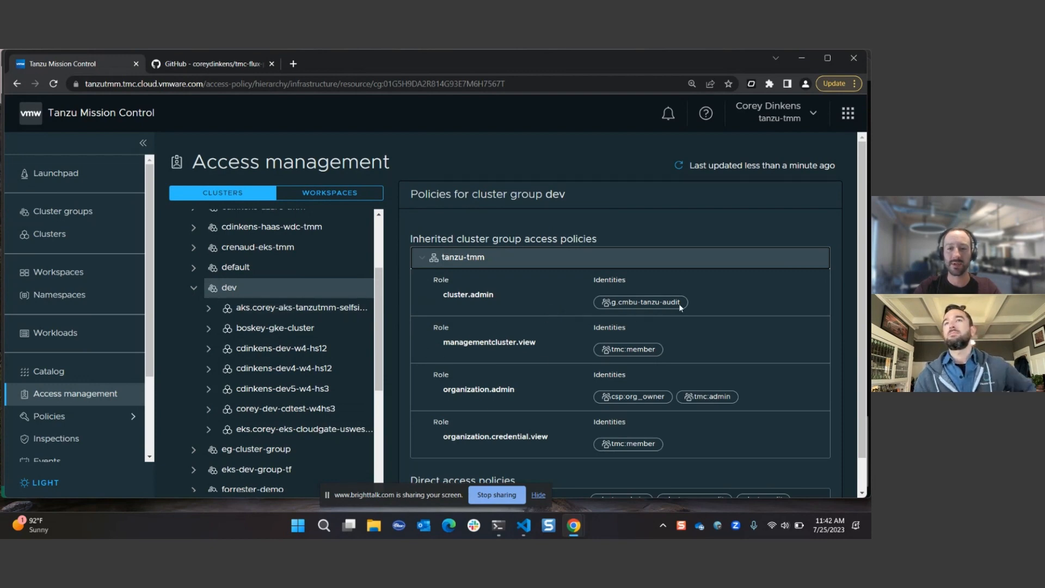
drag(681, 308, 602, 306)
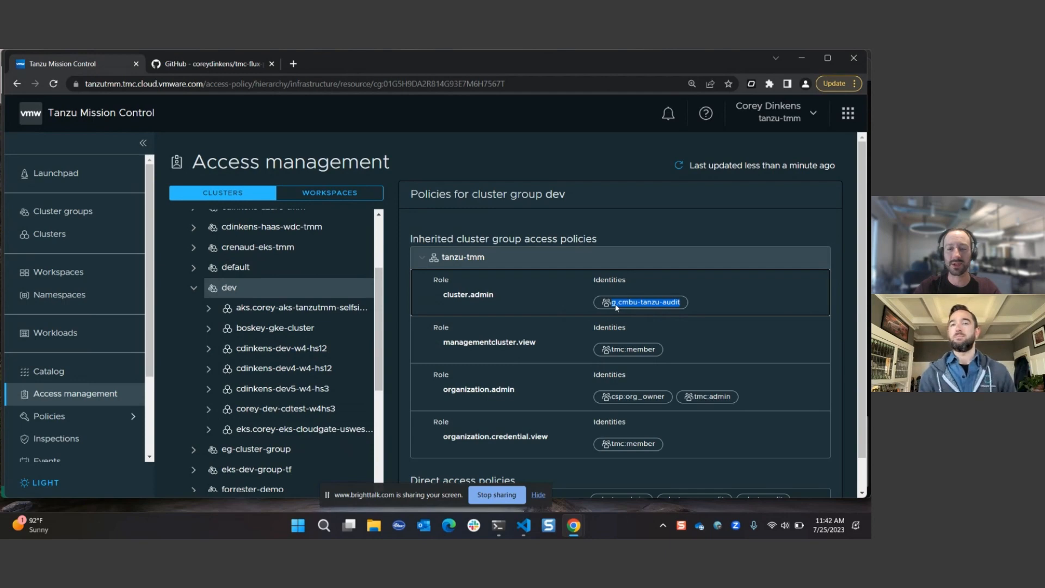
click(577, 297)
scroll(576, 295, down, 1)
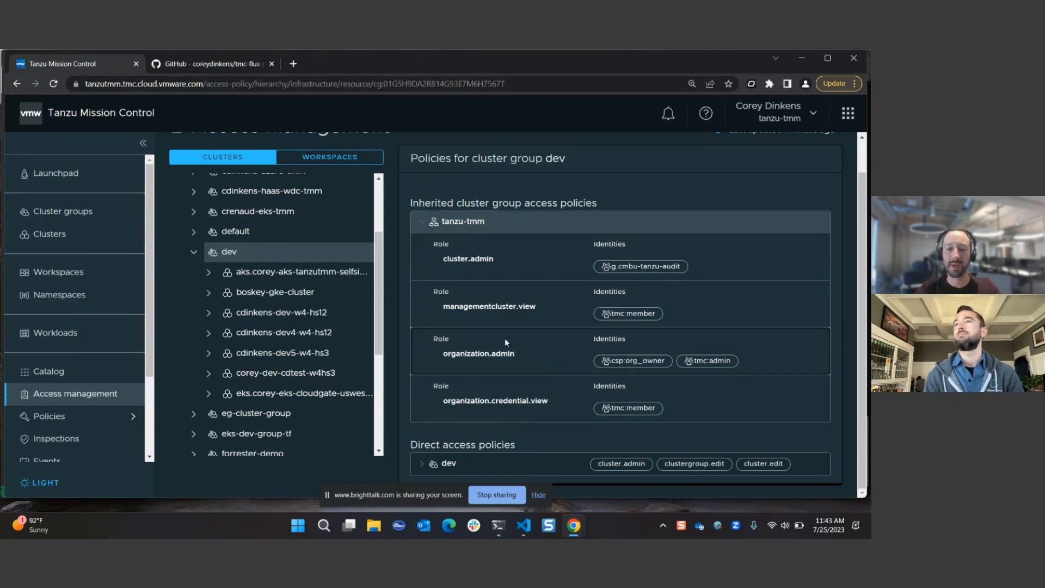
drag(441, 306, 565, 306)
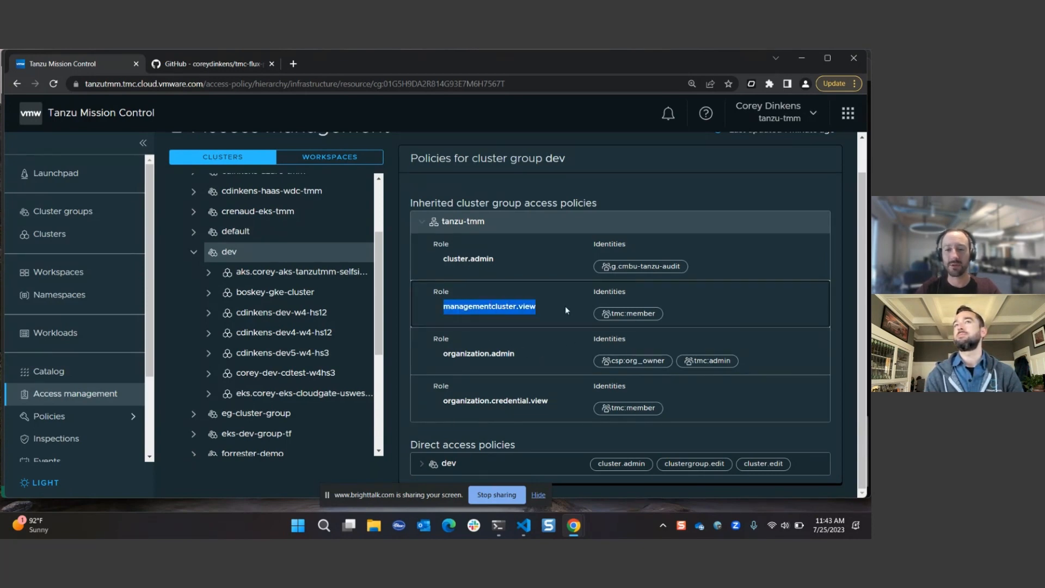
click(565, 306)
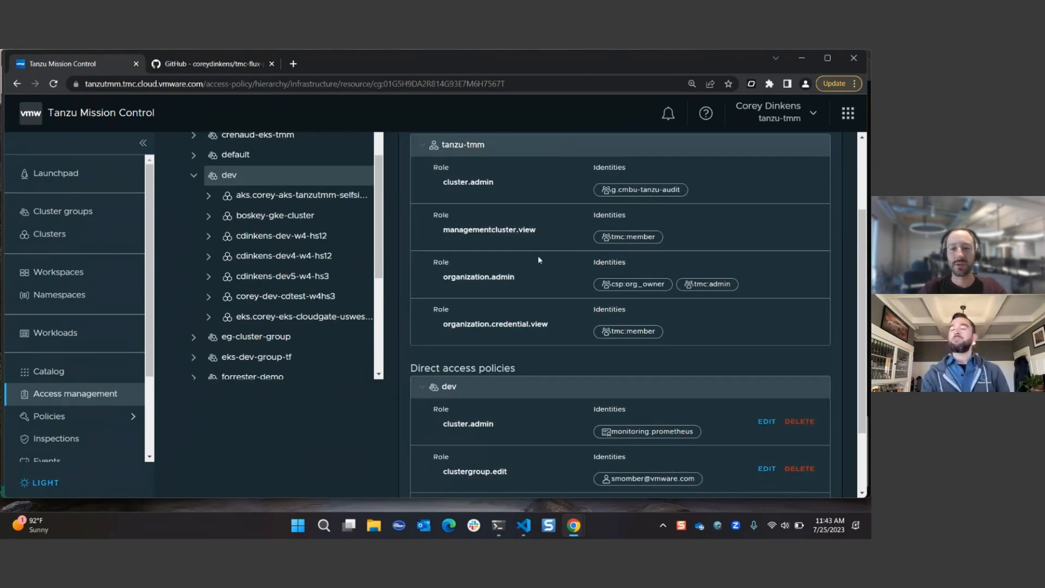
scroll(536, 265, down, 2)
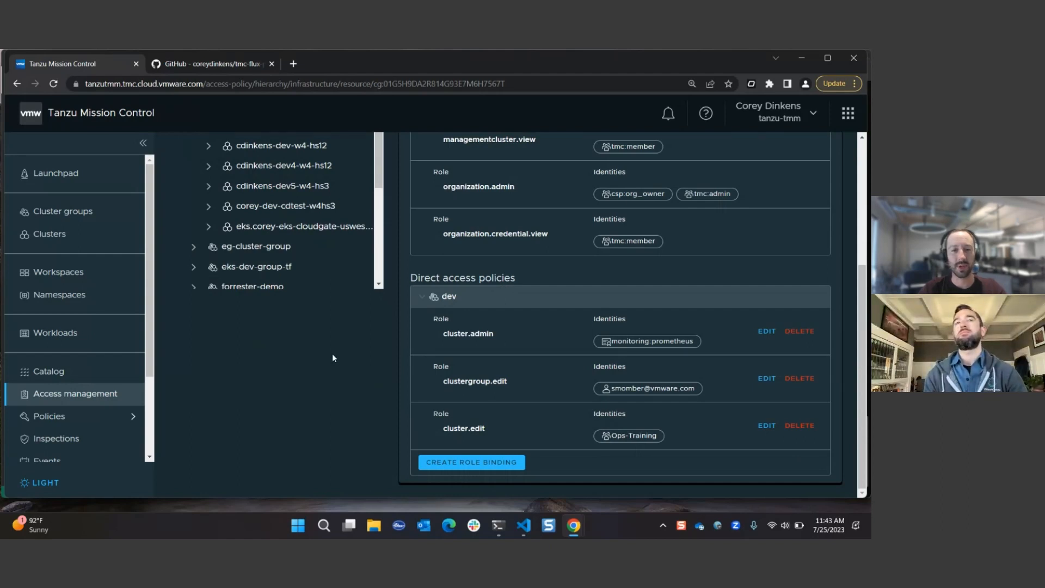
scroll(332, 355, up, 1)
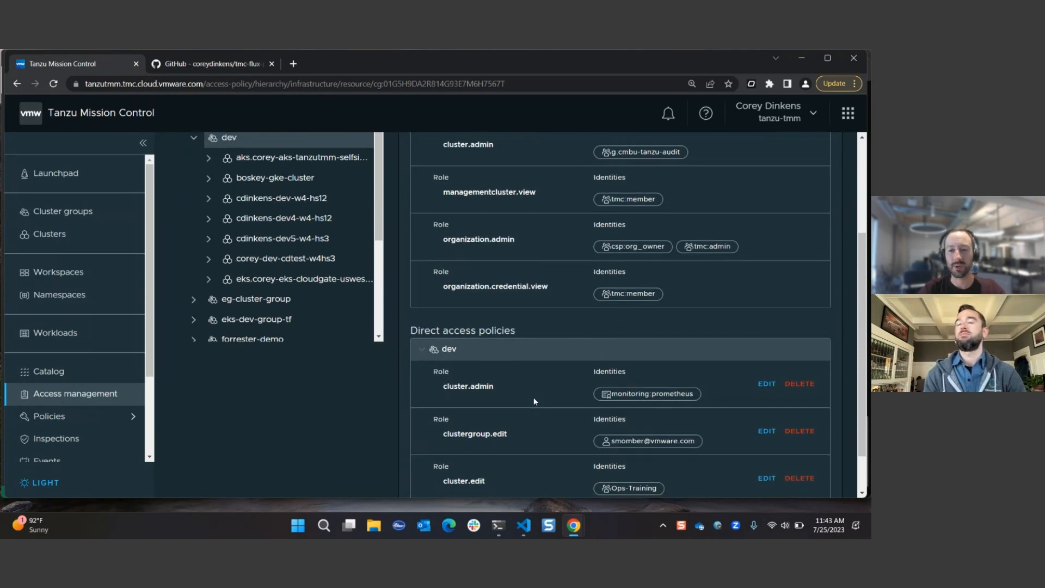
scroll(533, 400, down, 1)
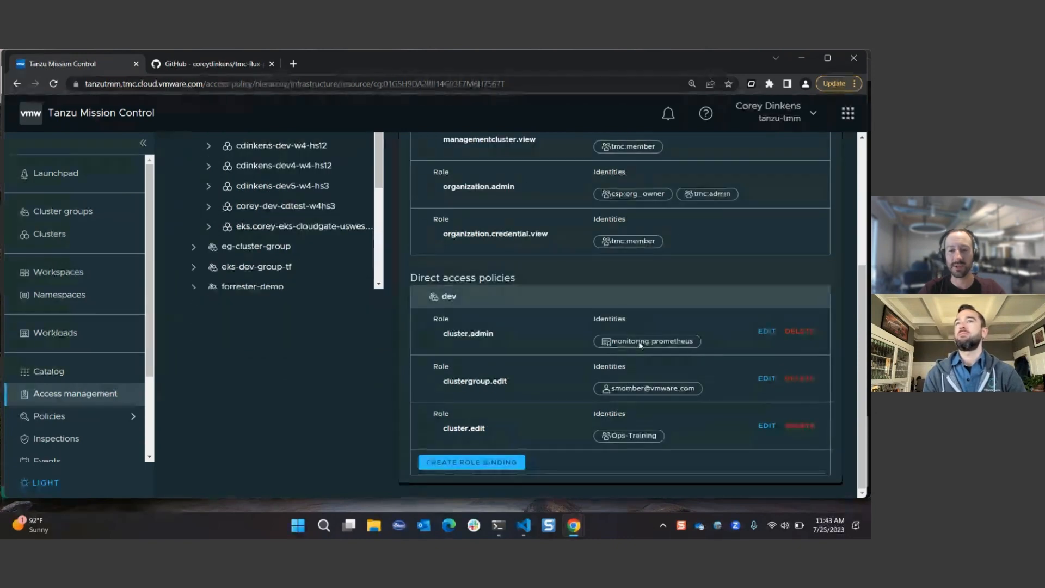
Step: Open a new role binding for the dev cluster group and review the selectable identity types
click(471, 463)
scroll(550, 348, down, 2)
click(563, 412)
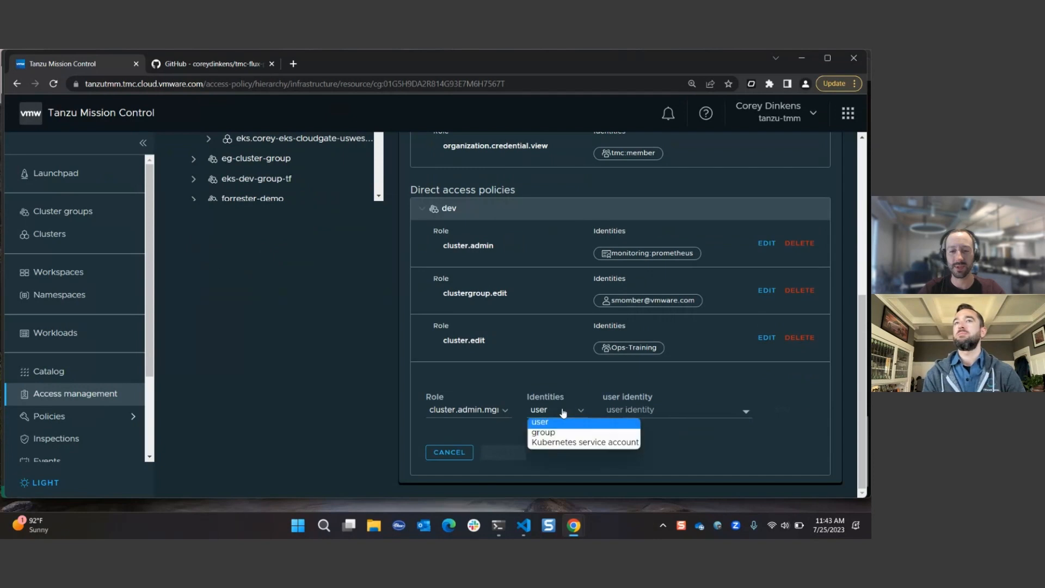
click(564, 412)
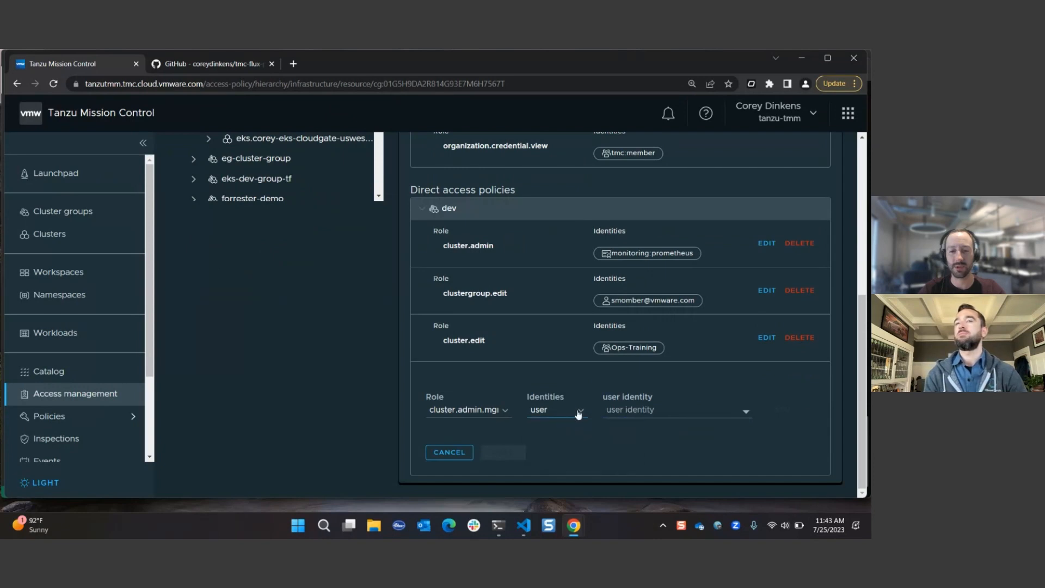
click(576, 411)
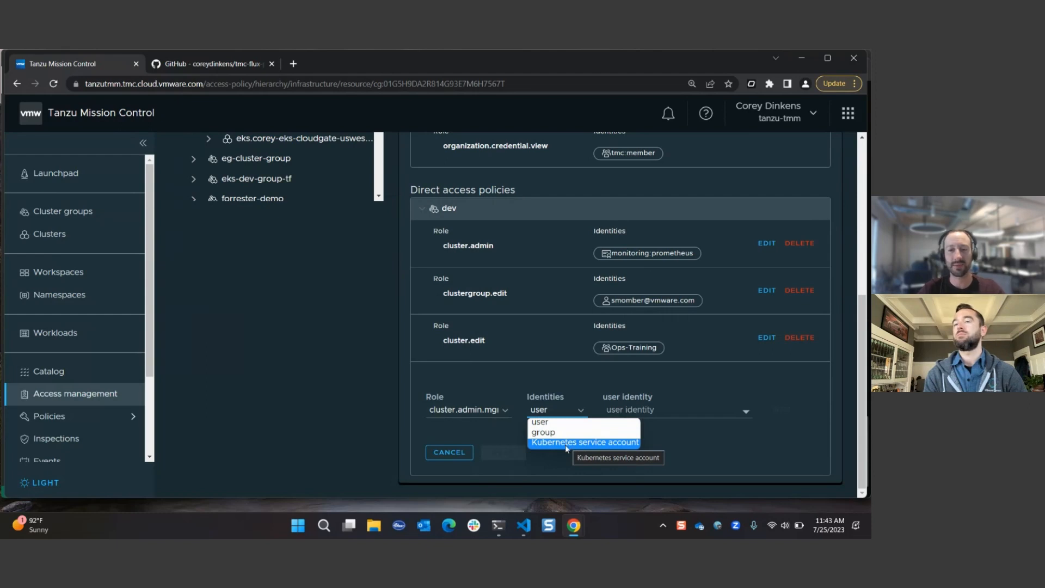
click(657, 425)
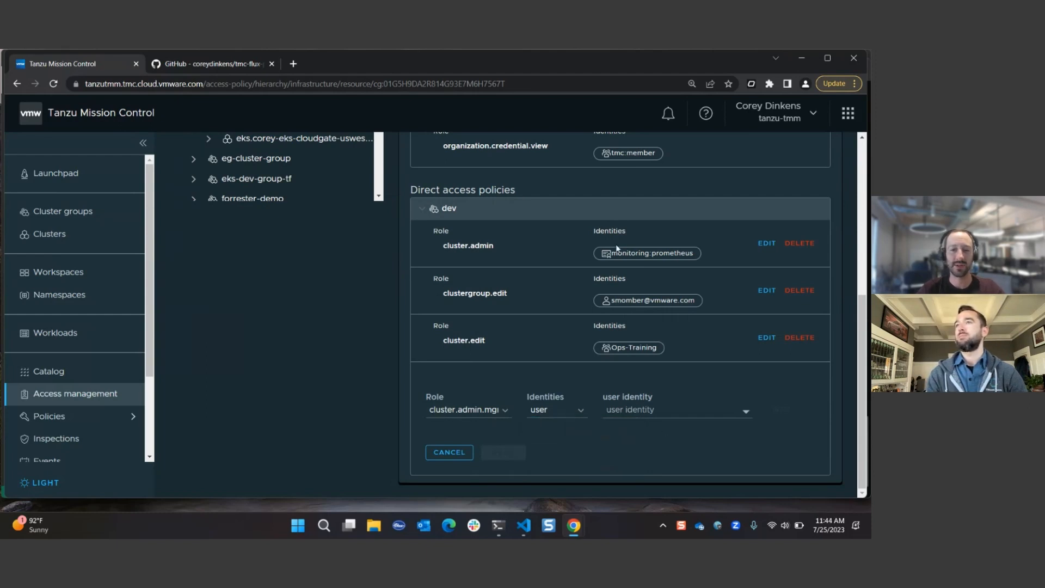
Step: Review the service account identity bound to cluster.admin and the roles offered for the new role binding
drag(694, 256, 675, 260)
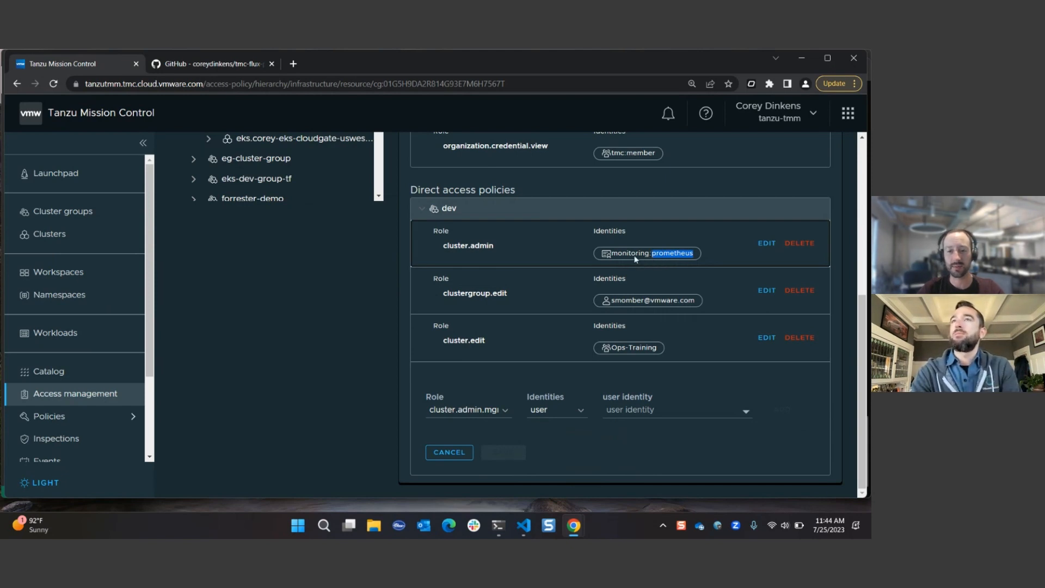
click(465, 413)
click(471, 344)
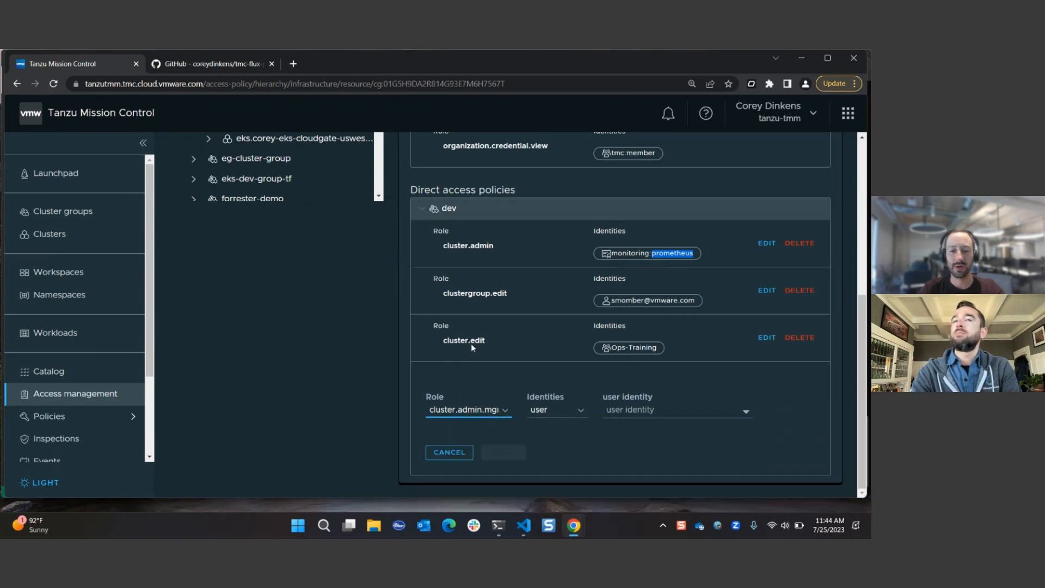
click(475, 413)
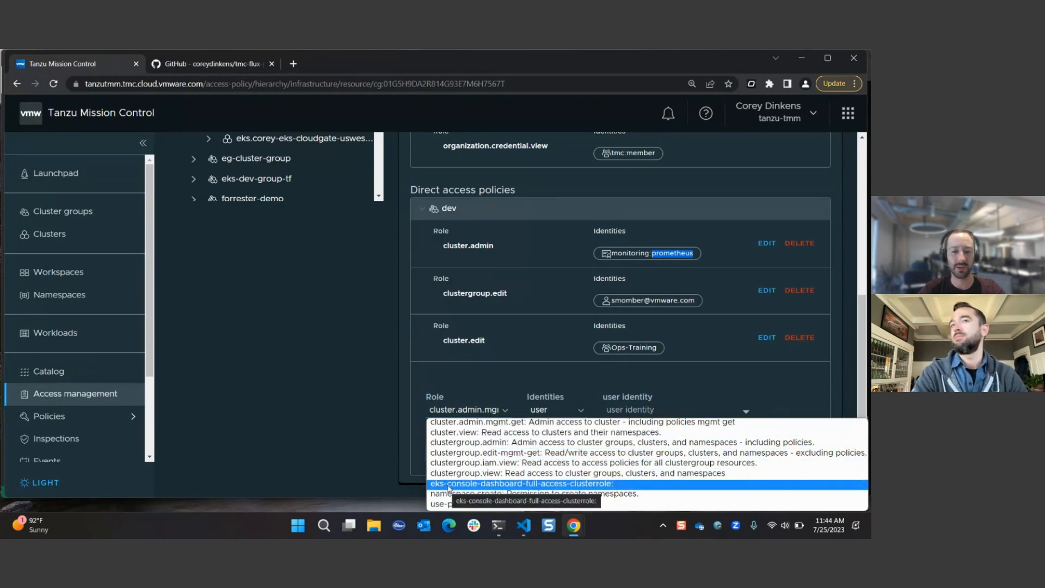
click(446, 355)
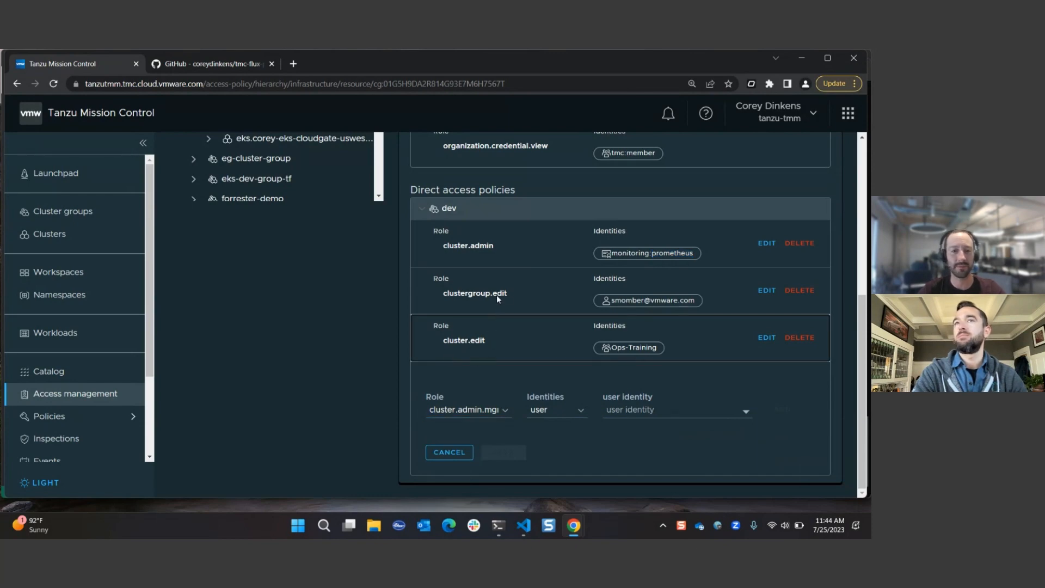
Step: Open the Roles list in Administration and review the custom and built-in roles
scroll(109, 337, down, 2)
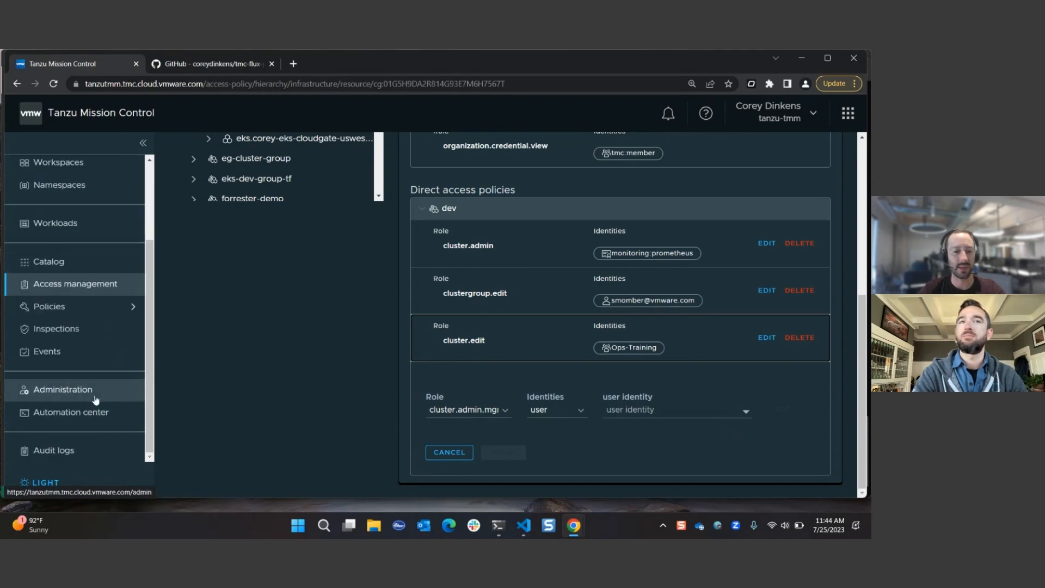
click(95, 399)
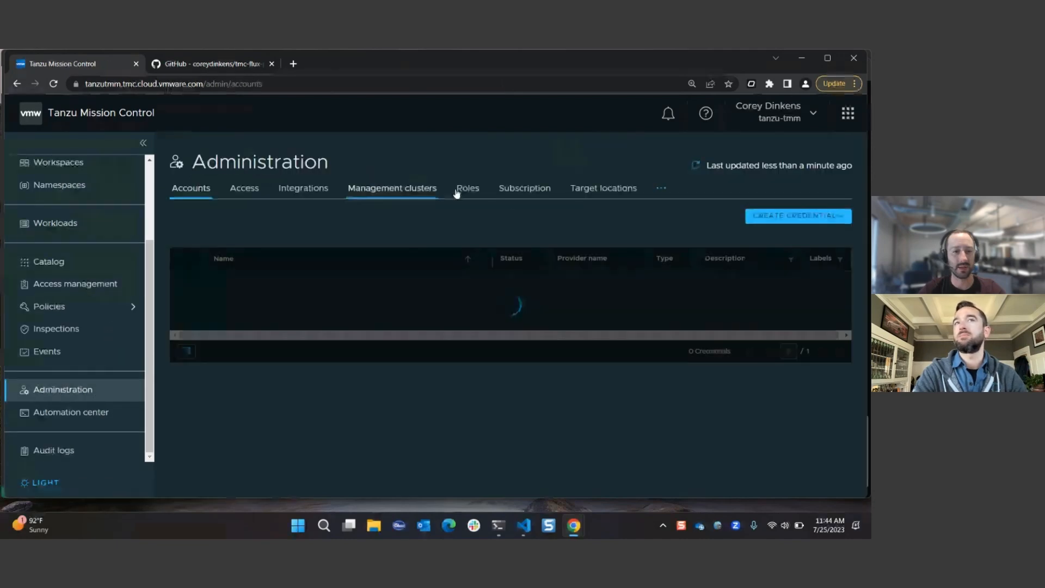
click(465, 188)
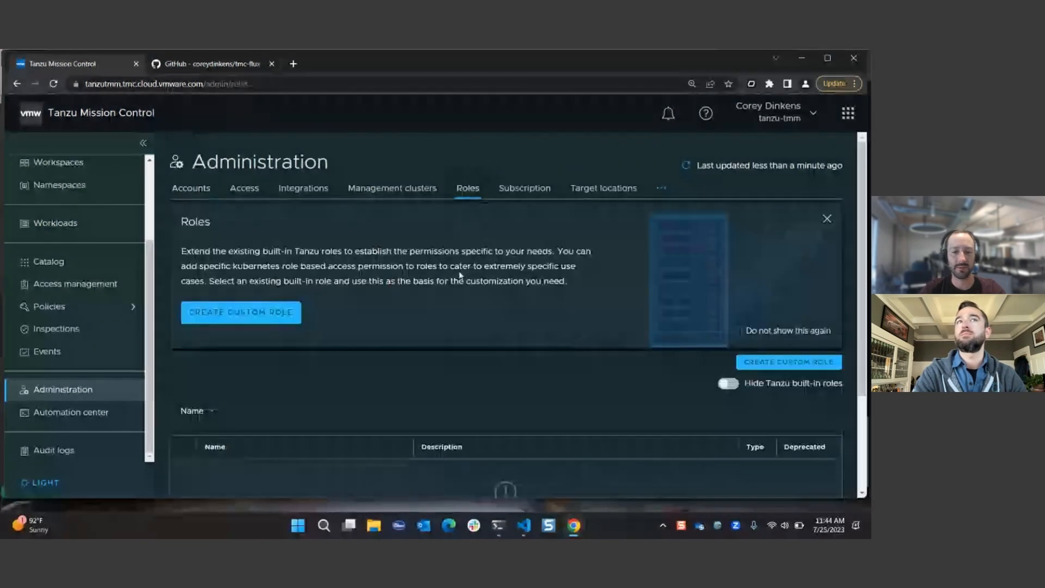
scroll(237, 184, down, 5)
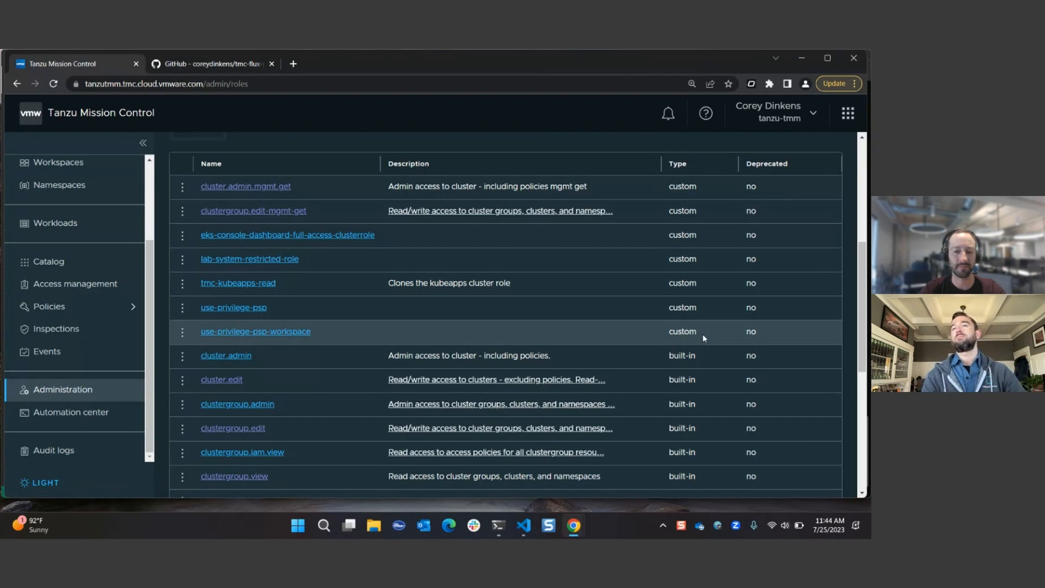
Step: Start a custom role based on the built-in clustergroup.admin role
click(182, 405)
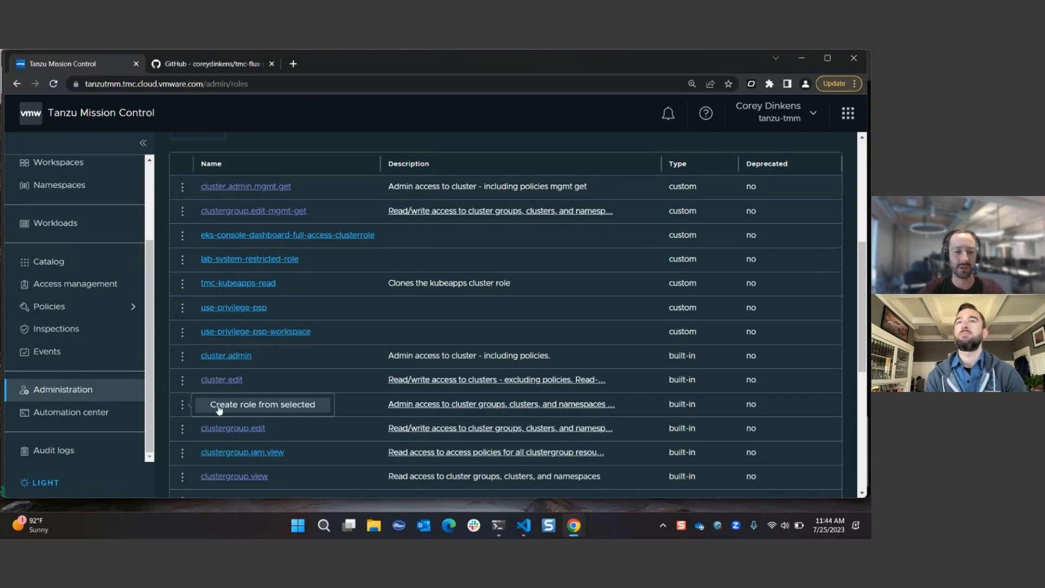
click(342, 401)
click(183, 405)
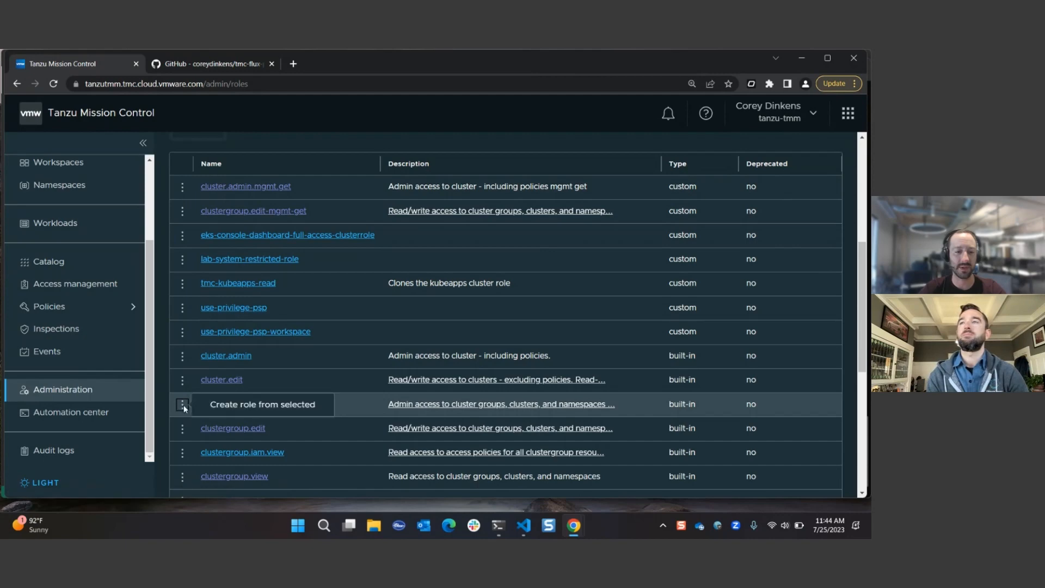
click(213, 404)
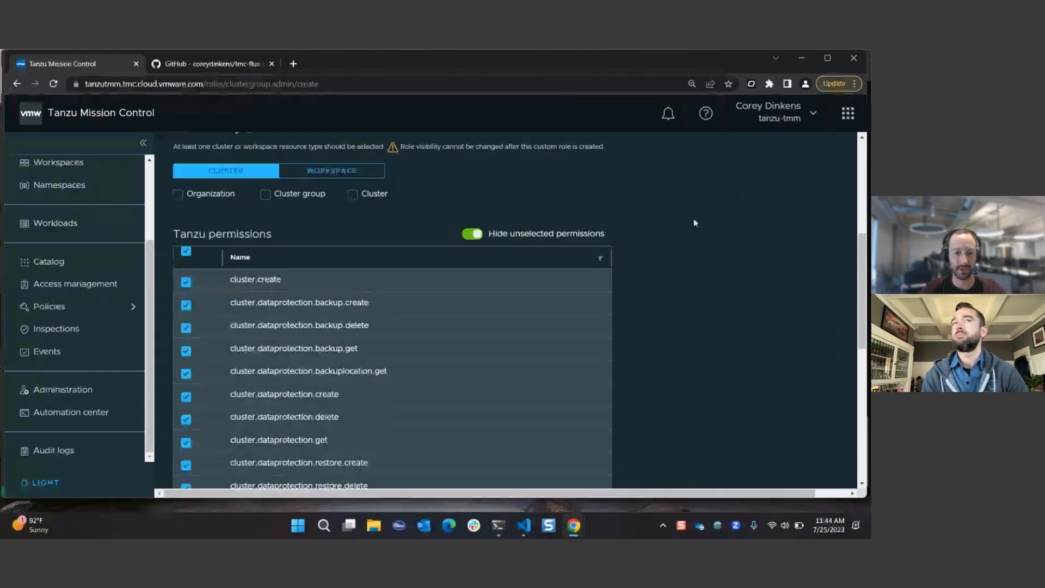
Step: Make the custom role visible at the Organization, Cluster group and Cluster levels
scroll(699, 216, up, 1)
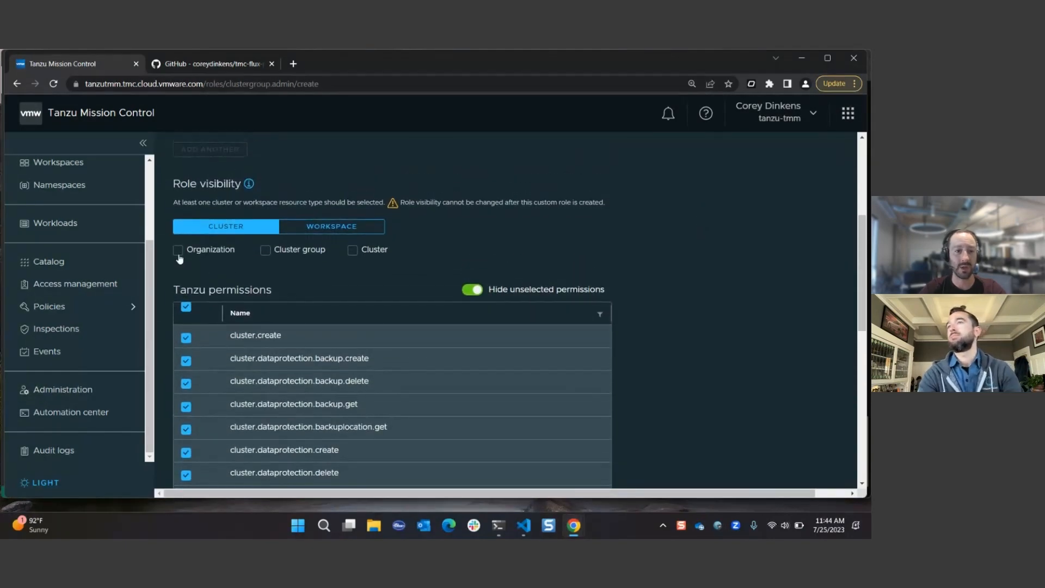
click(178, 250)
click(265, 250)
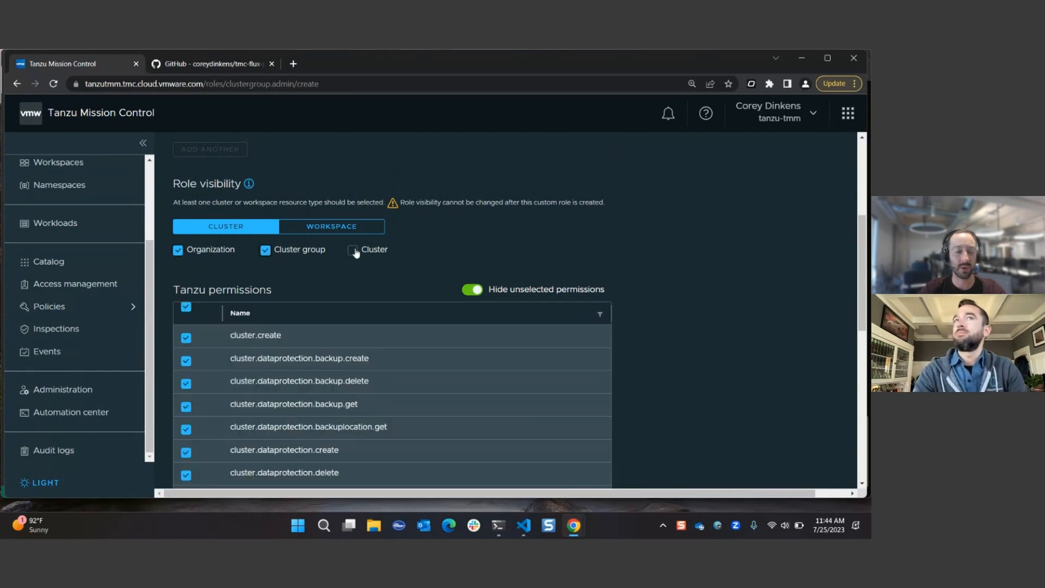
click(353, 251)
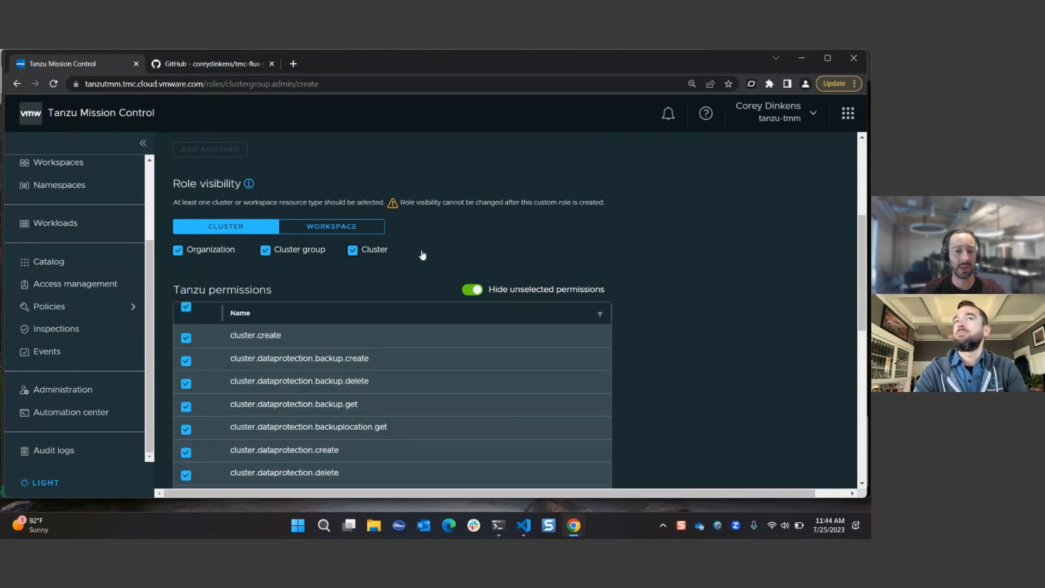
Step: Include the unselected entries in the Tanzu permissions list and look through the available permissions
scroll(423, 253, down, 1)
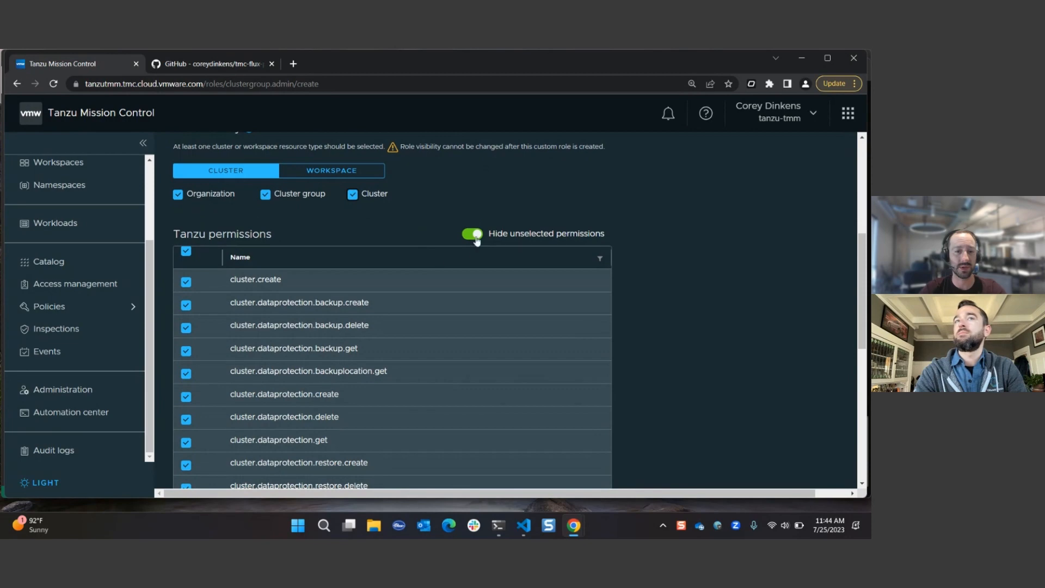
click(476, 239)
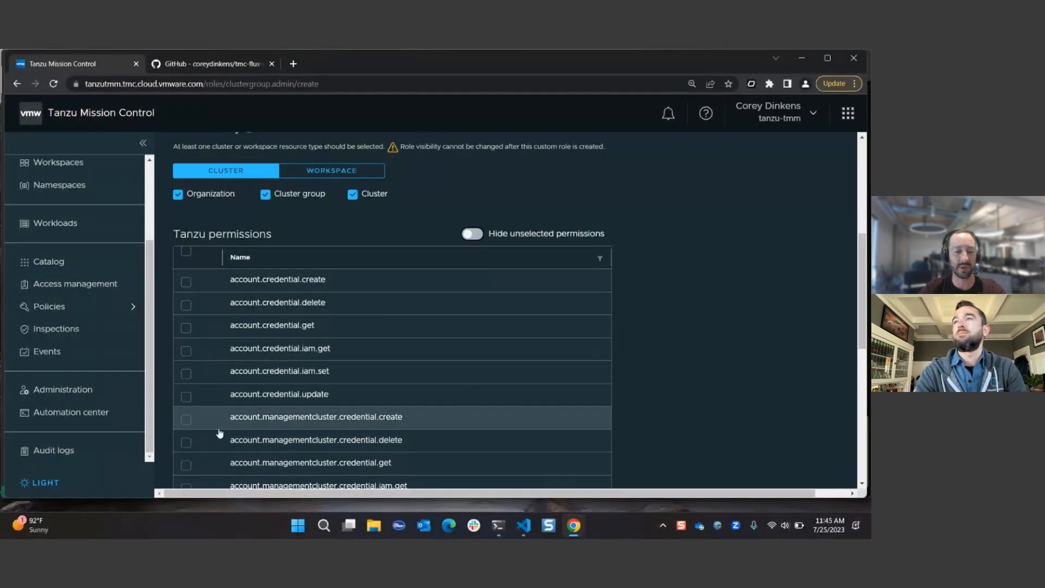
scroll(570, 266, down, 1)
scroll(572, 271, down, 1)
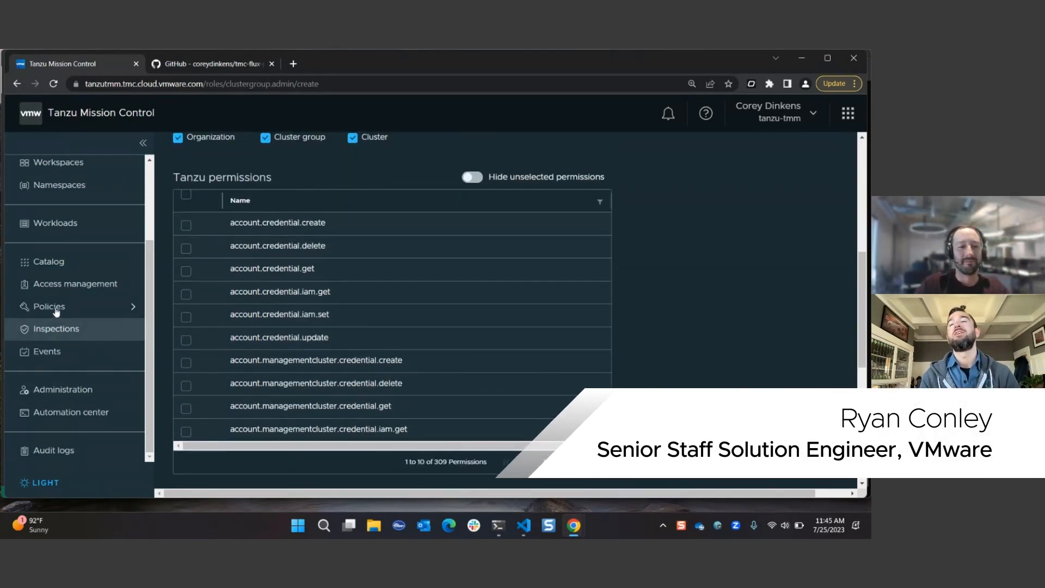
Step: Return to Access management and expand the direct access policies of the dev cluster group
click(55, 288)
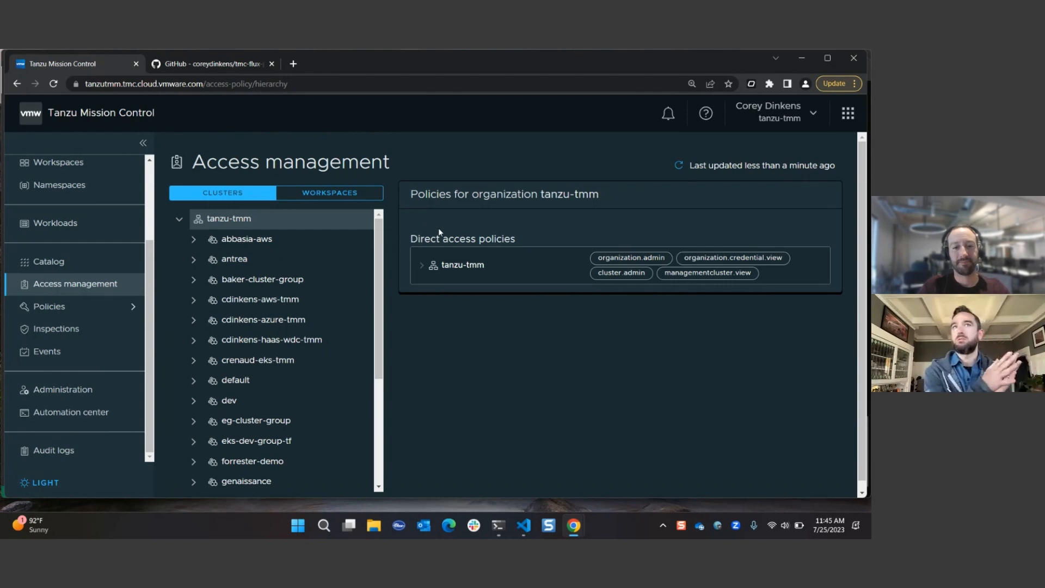
click(281, 405)
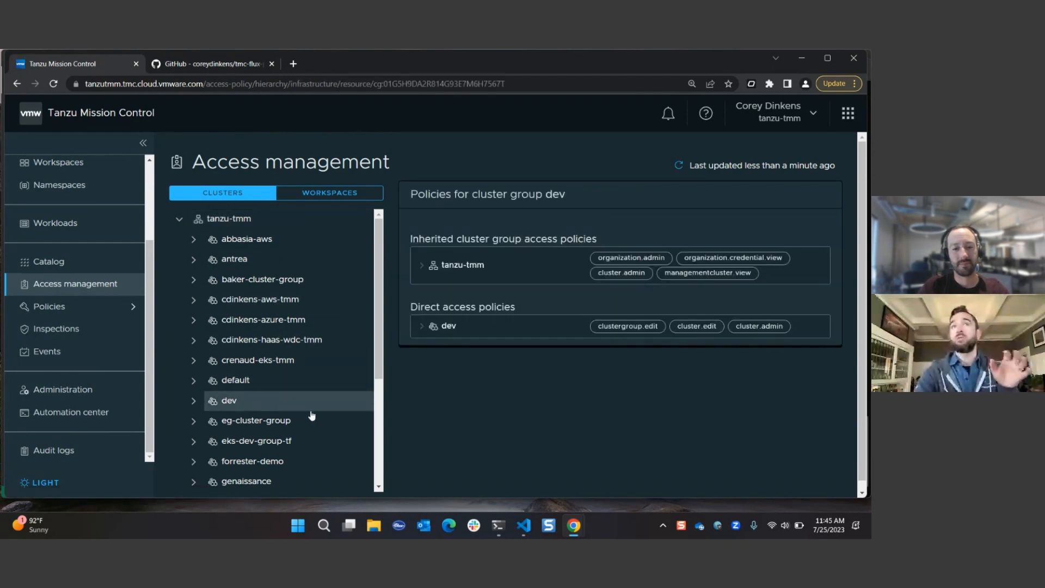
click(497, 328)
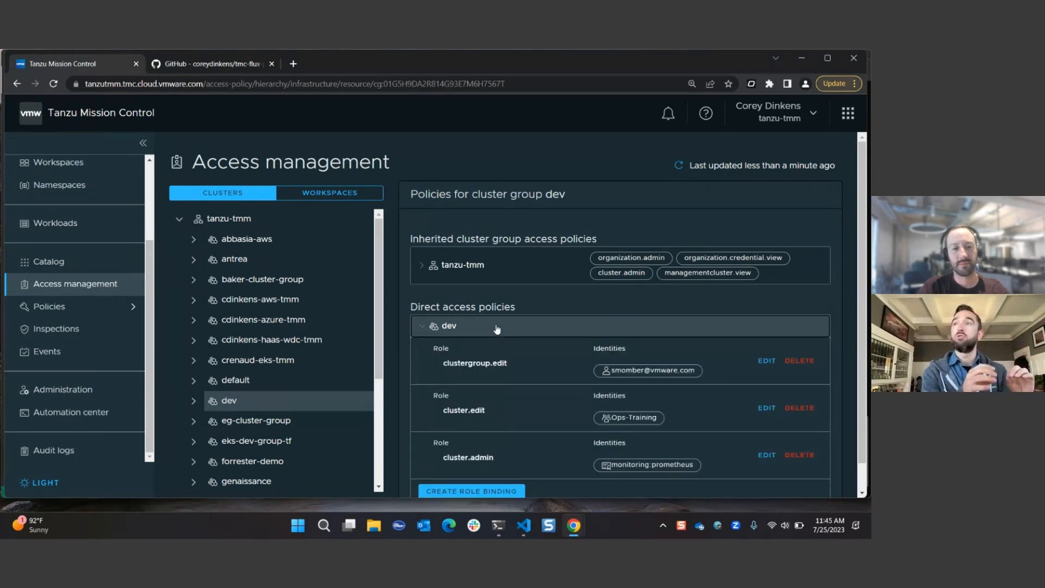
scroll(497, 328, down, 1)
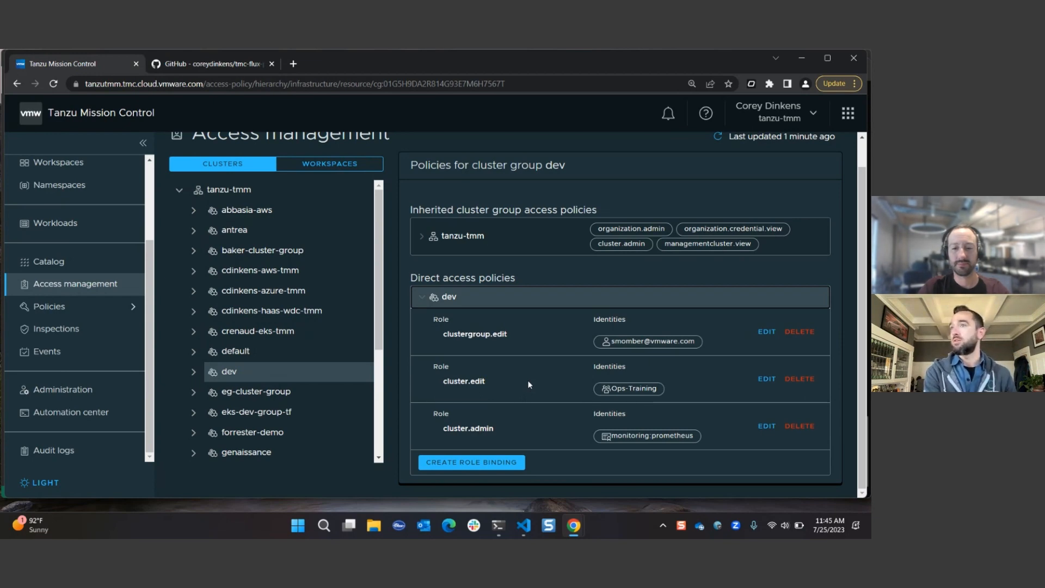
Step: Start a new role binding on the dev cluster group with the cluster.view role
click(475, 464)
scroll(477, 457, down, 2)
click(483, 411)
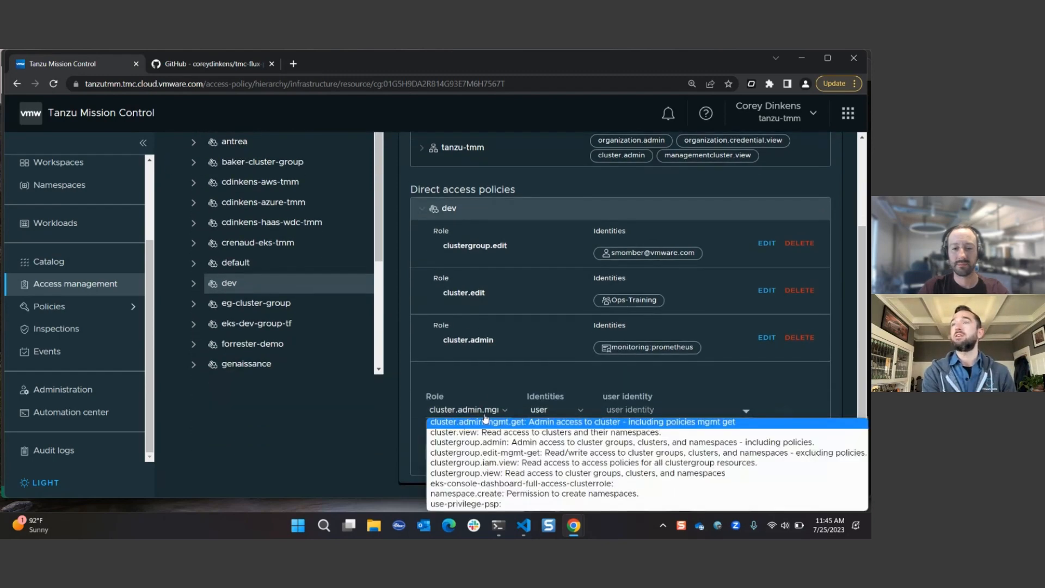
click(485, 419)
click(478, 412)
click(479, 432)
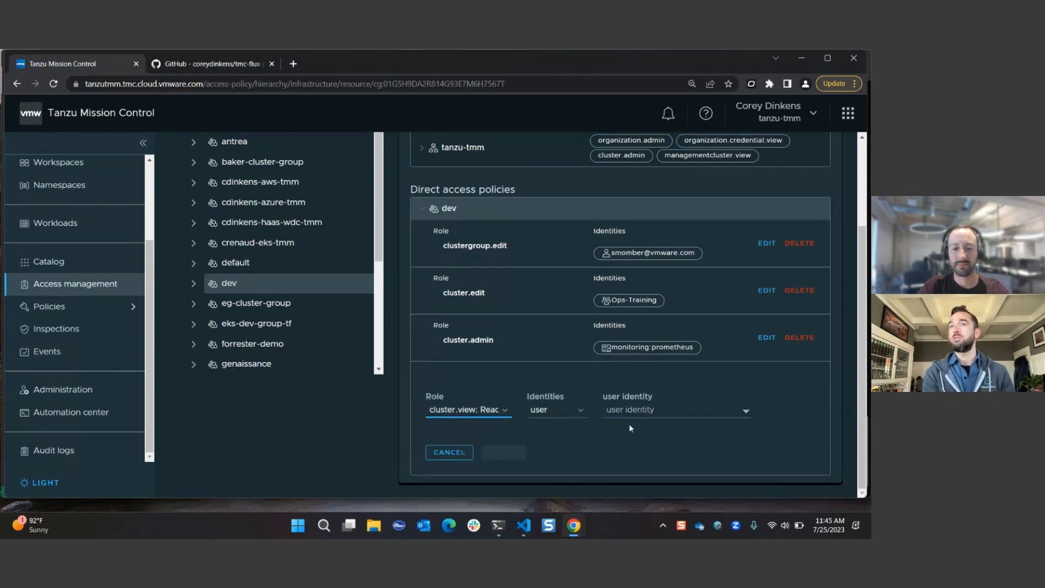
click(654, 410)
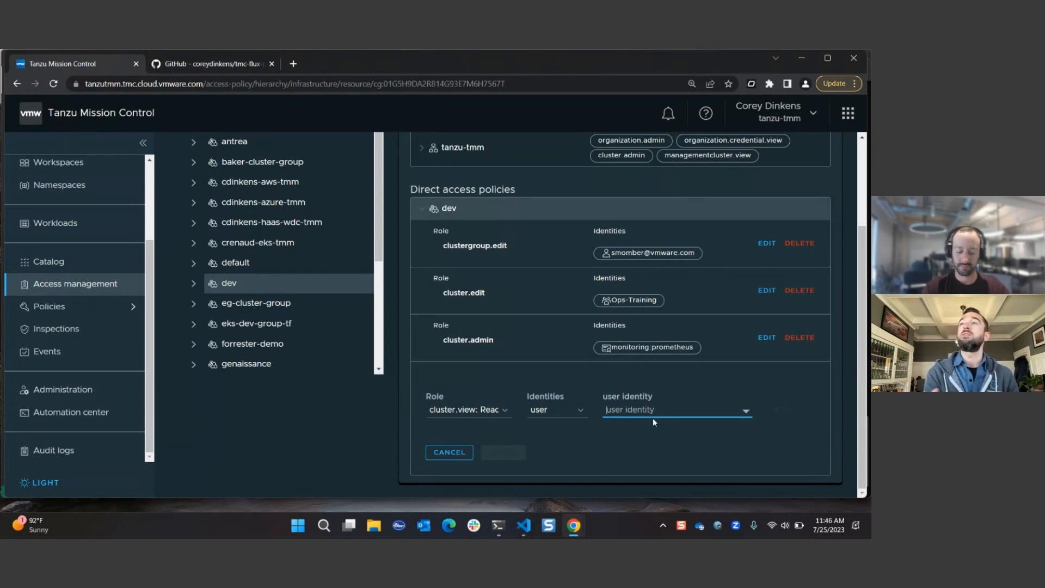
text(Op)
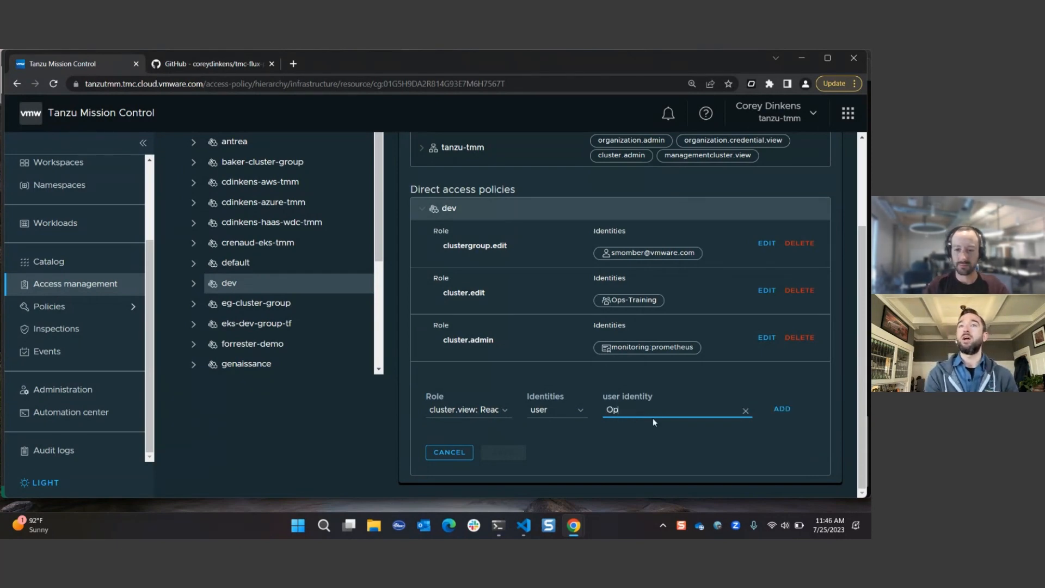
text(s)
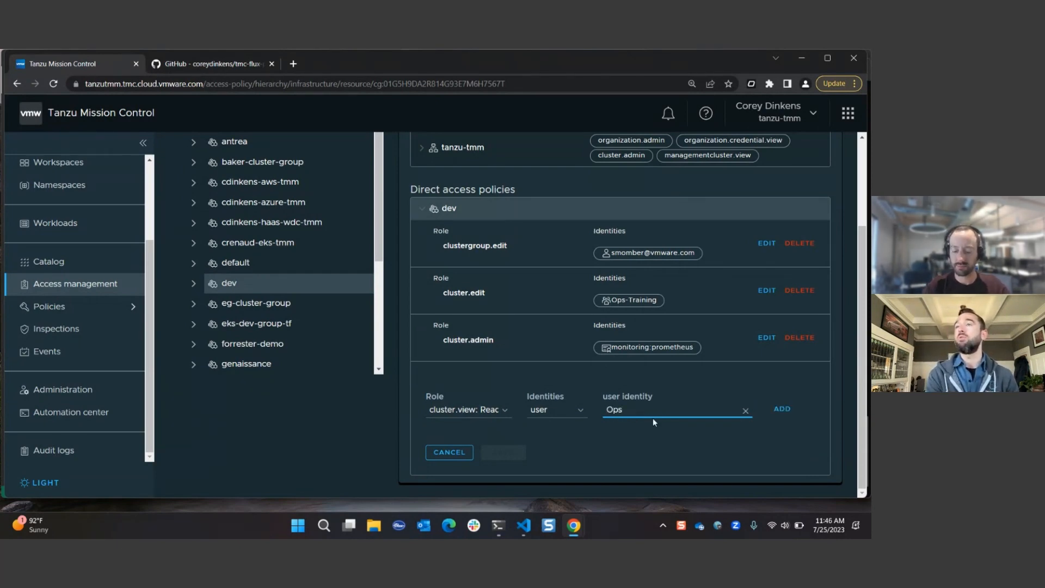
key(BackSpace)
key(BackSpace)
key(BackSpace)
text(Dev)
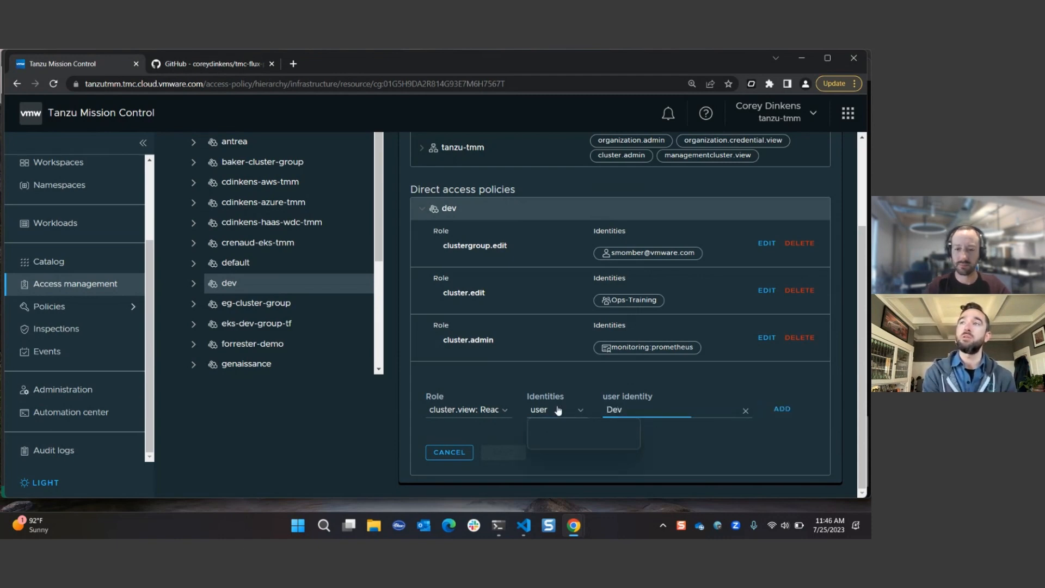
Step: Switch the binding's identity type to group, add the Dev-LOB-App group, and save the role binding
click(555, 411)
click(554, 432)
triple_click(652, 409)
text(Dev)
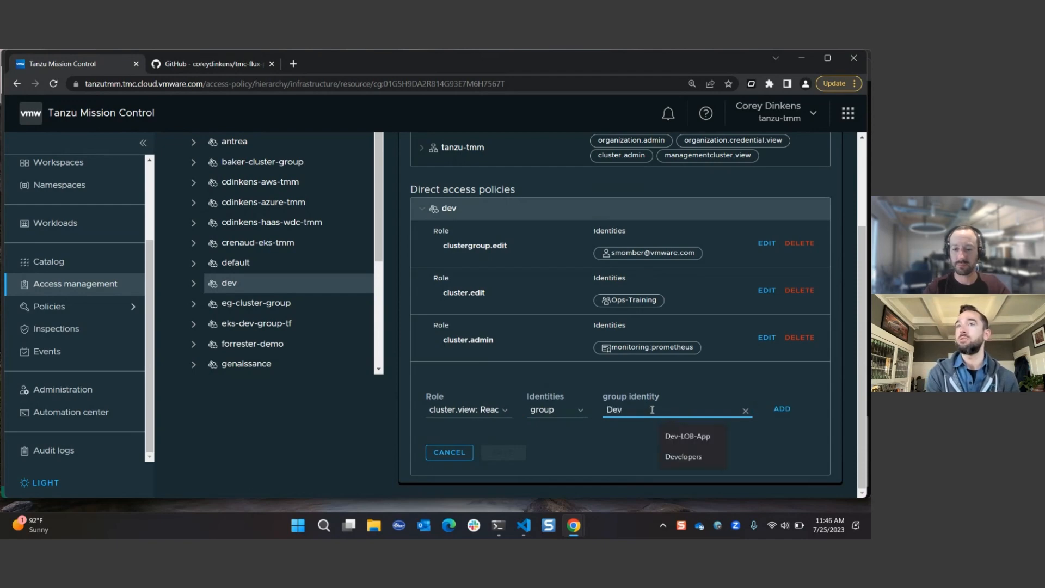
click(686, 435)
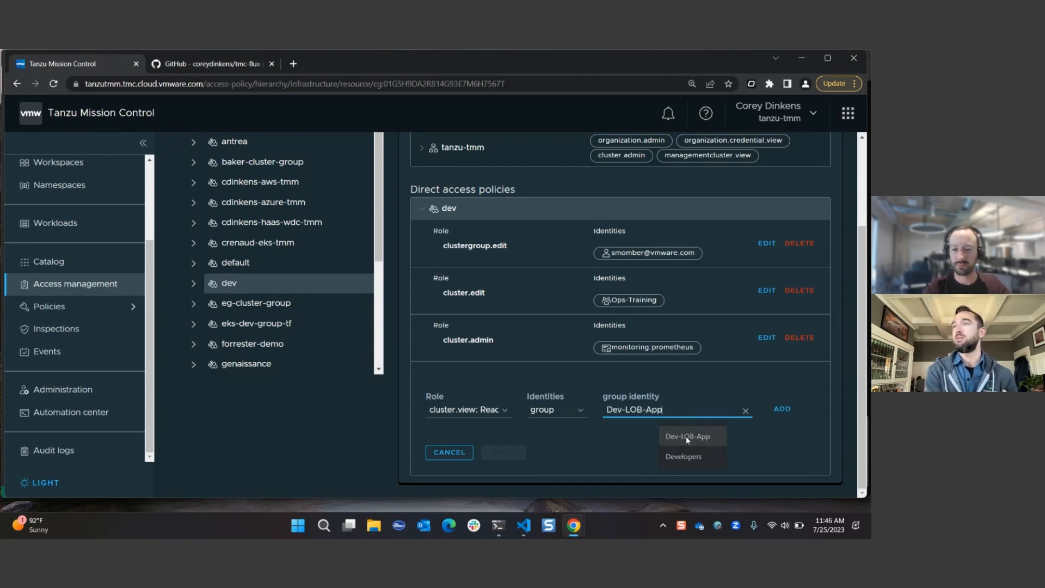
click(781, 410)
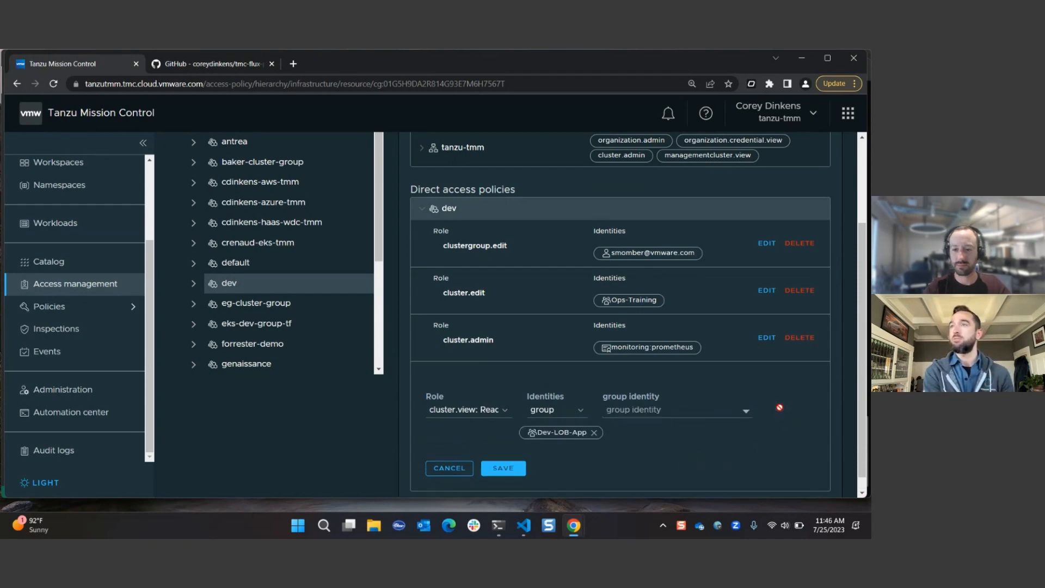
click(493, 472)
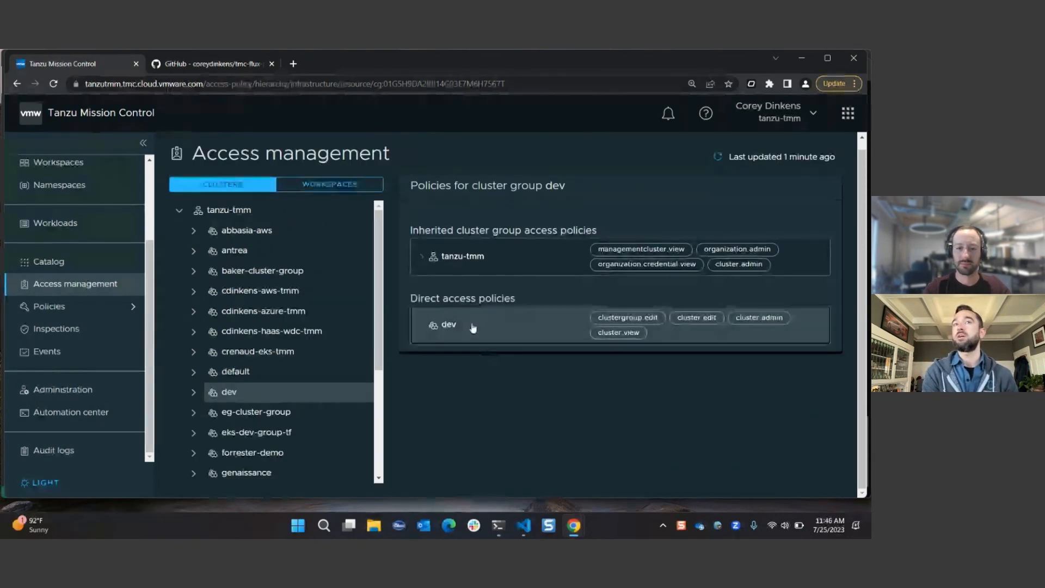
Step: Expand the dev cluster group's direct access policies and review its role bindings alongside the inherited policies
click(471, 327)
scroll(471, 328, down, 1)
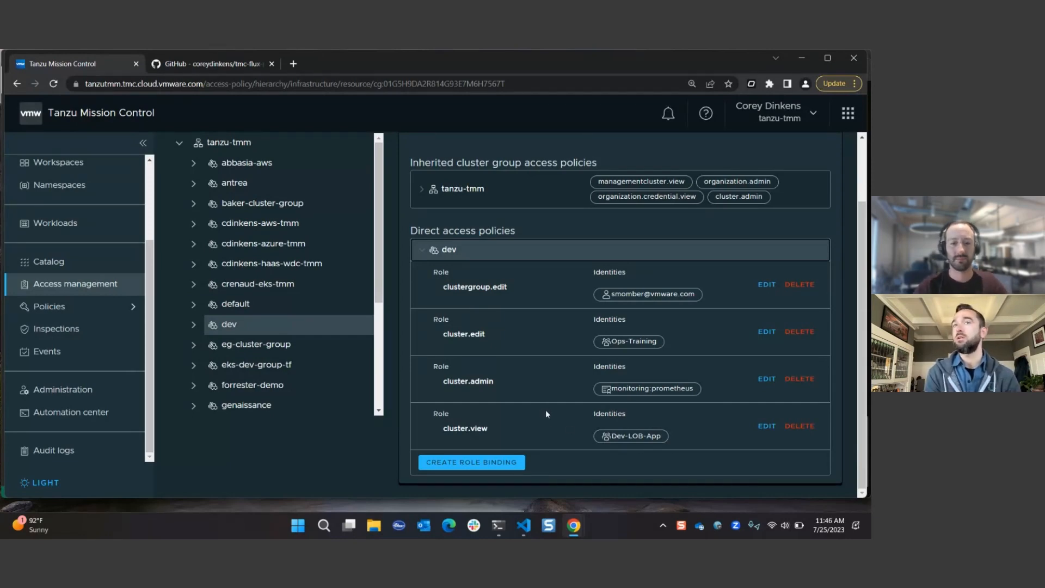
scroll(548, 417, up, 2)
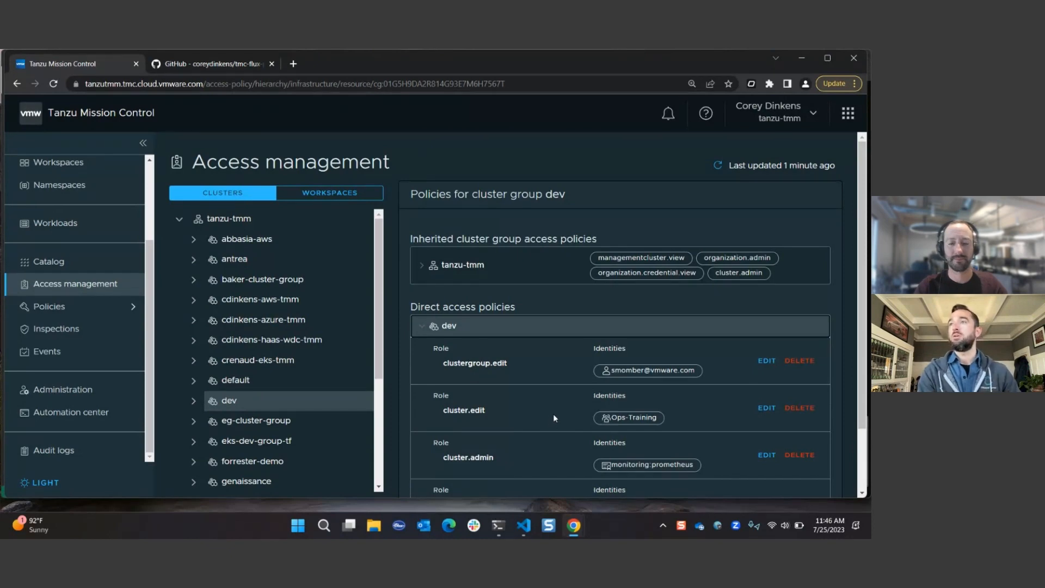
scroll(554, 416, down, 2)
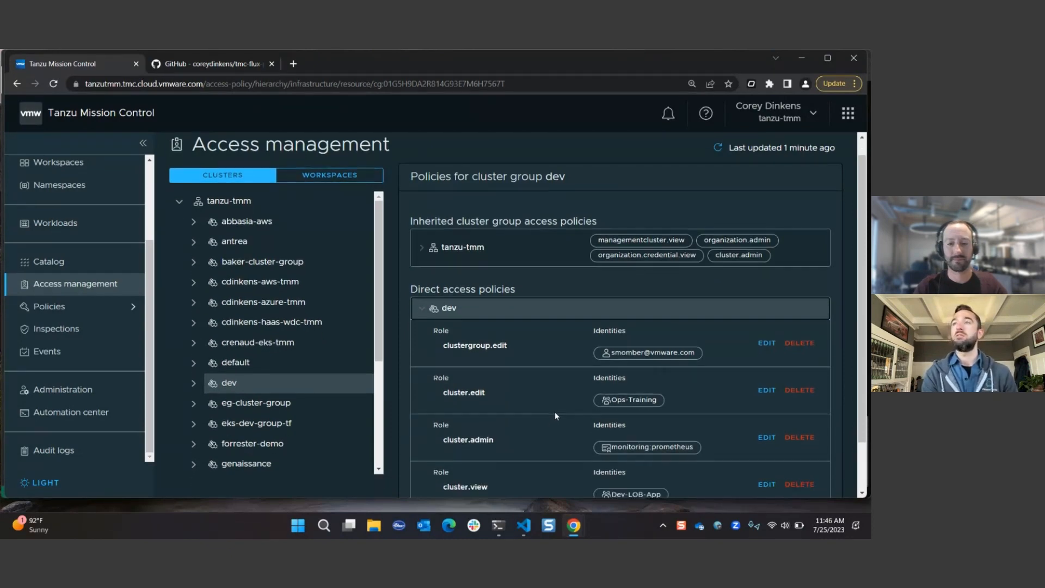